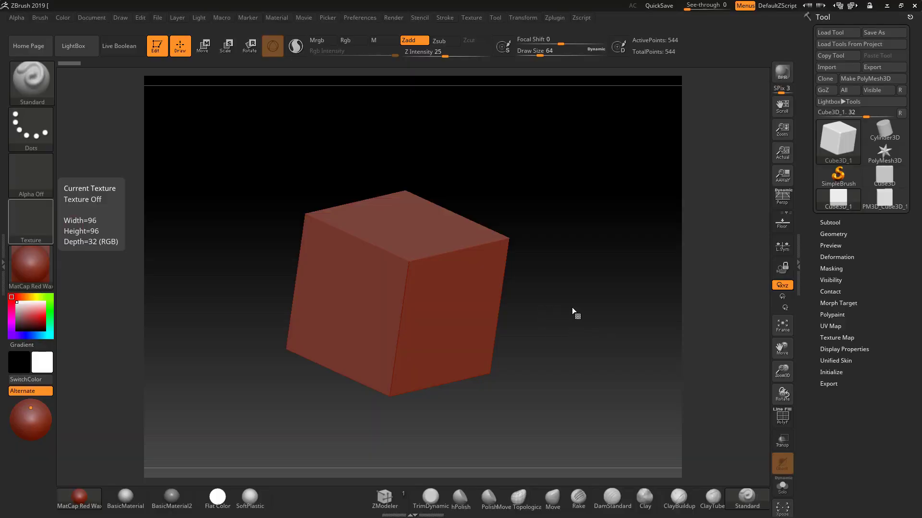
Turn on the floor grid beneath the cube and bring up the Scale Master plugin.
{"action": "left_click_drag", "start_coordinate": [571, 307], "coordinate": [581, 304]}
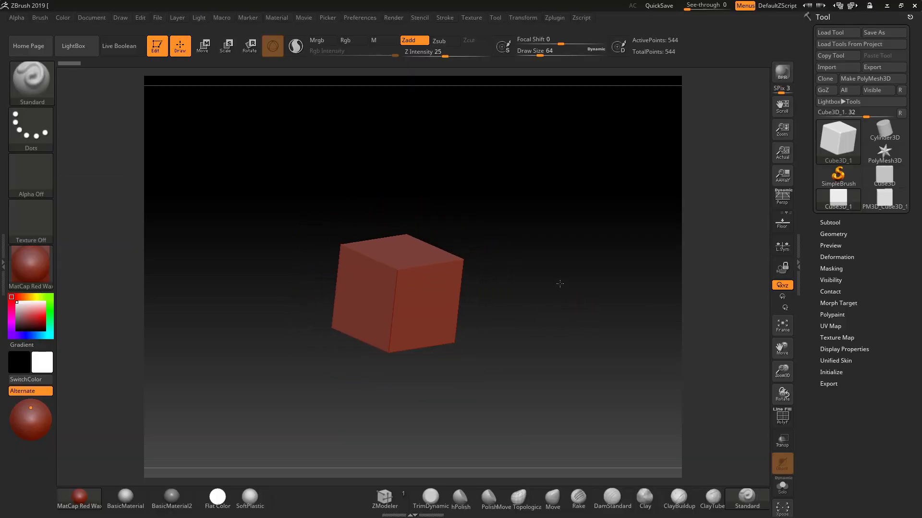
{"action": "left_click", "coordinate": [782, 223]}
{"action": "left_click_drag", "start_coordinate": [614, 262], "coordinate": [605, 261]}
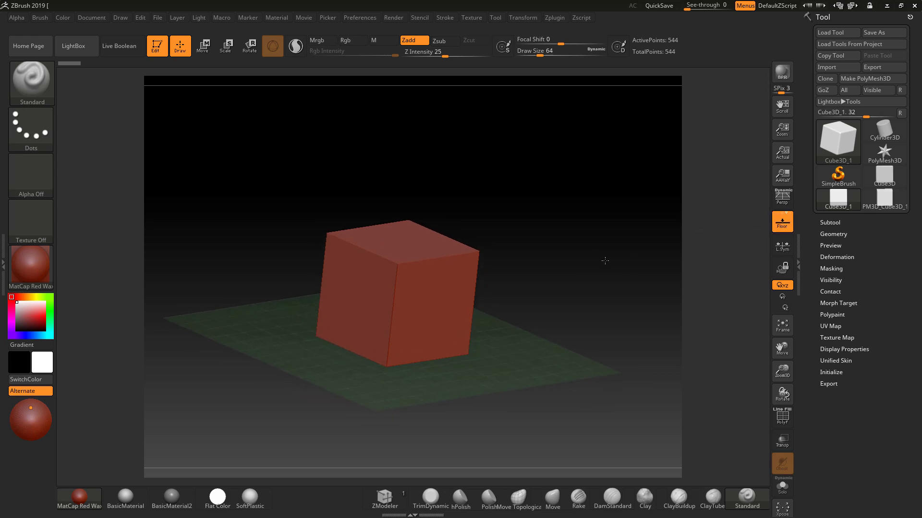
{"action": "left_click", "coordinate": [552, 18]}
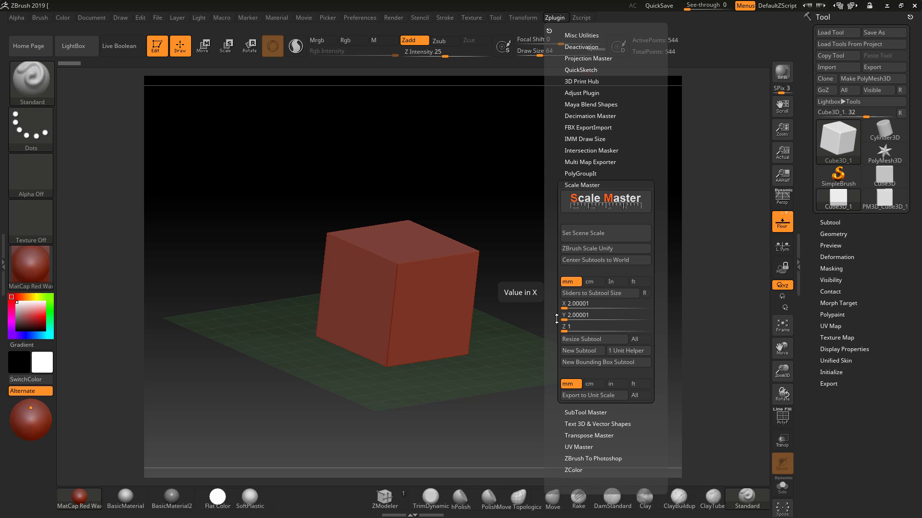
Convert the cube into a PolyMesh3D.
{"action": "left_click", "coordinate": [575, 302]}
{"action": "left_click", "coordinate": [576, 293]}
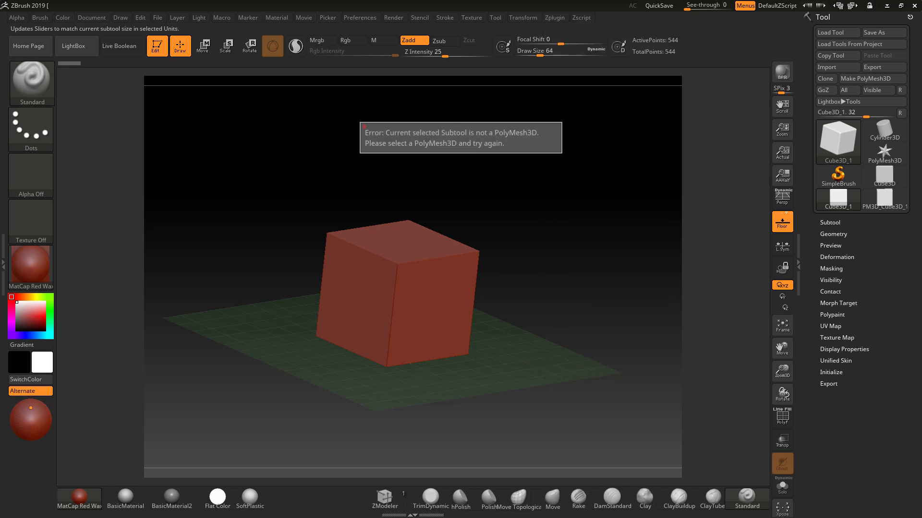
{"action": "left_click", "coordinate": [864, 79]}
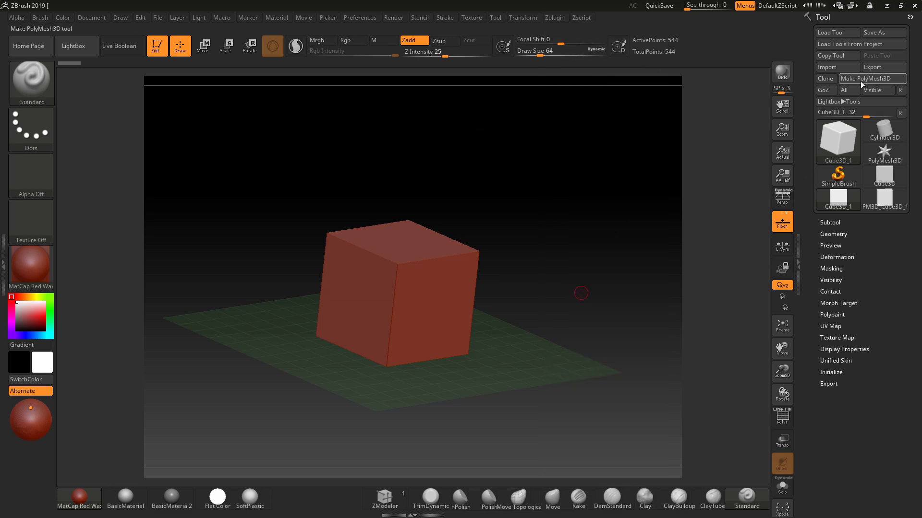
Enter Scale Master target sizes X 1, Y 1 and Z 4.
{"action": "left_click", "coordinate": [548, 19]}
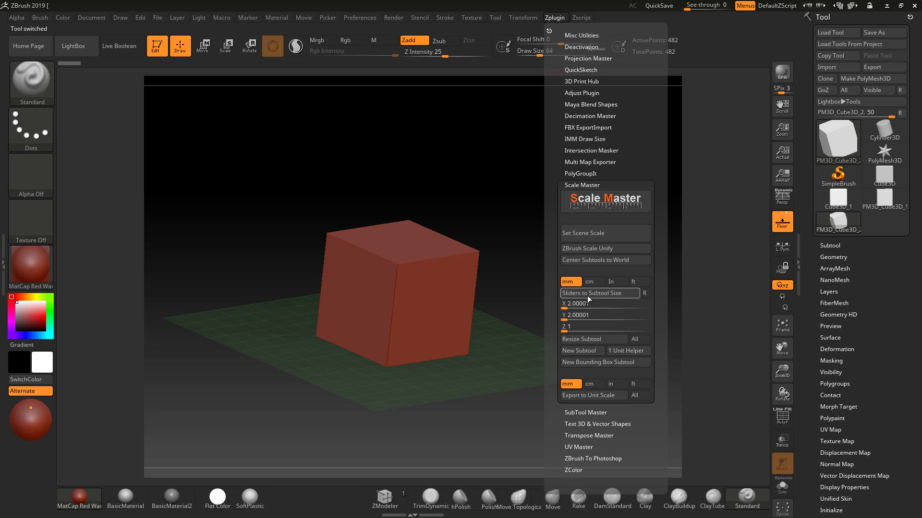
{"action": "left_click", "coordinate": [565, 303]}
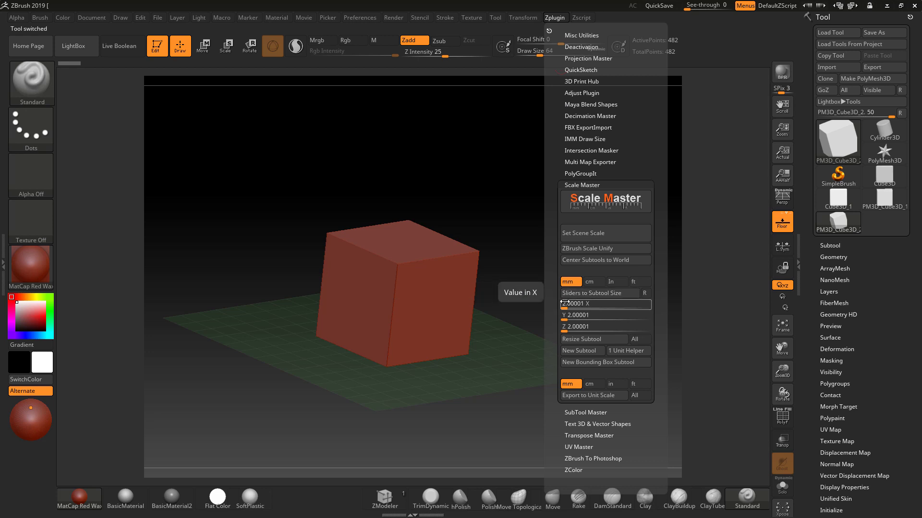
{"action": "double_click", "coordinate": [567, 303]}
{"action": "type", "text": "1"}
{"action": "key", "text": "Return"}
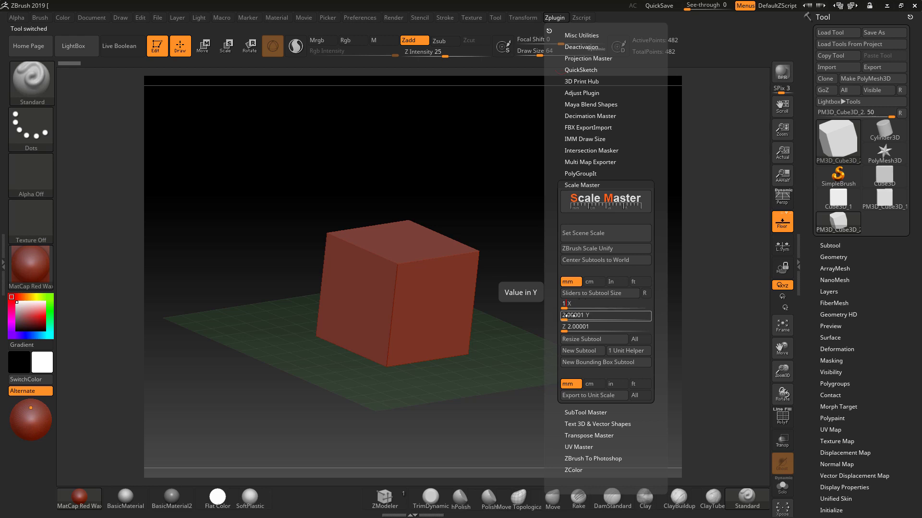
{"action": "double_click", "coordinate": [569, 315]}
{"action": "type", "text": "1"}
{"action": "key", "text": "Return"}
{"action": "left_click", "coordinate": [570, 326]}
{"action": "double_click", "coordinate": [571, 326]}
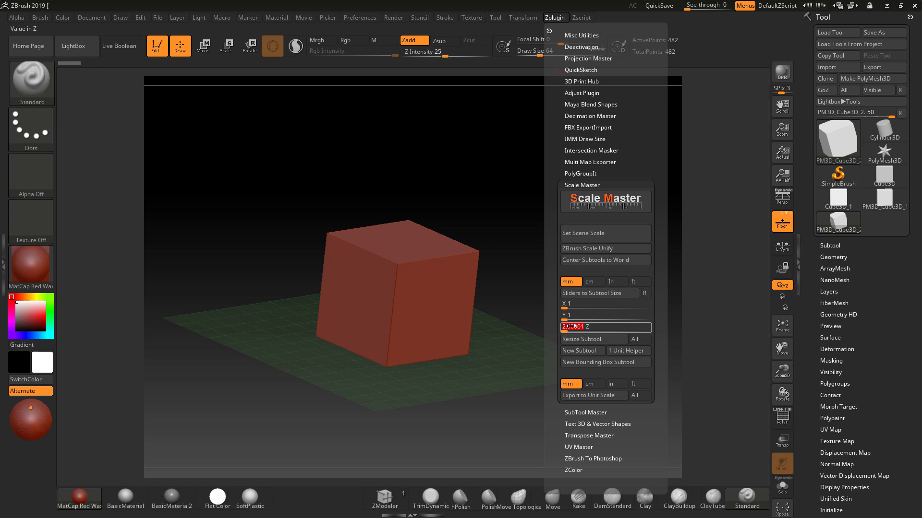
{"action": "type", "text": "5"}
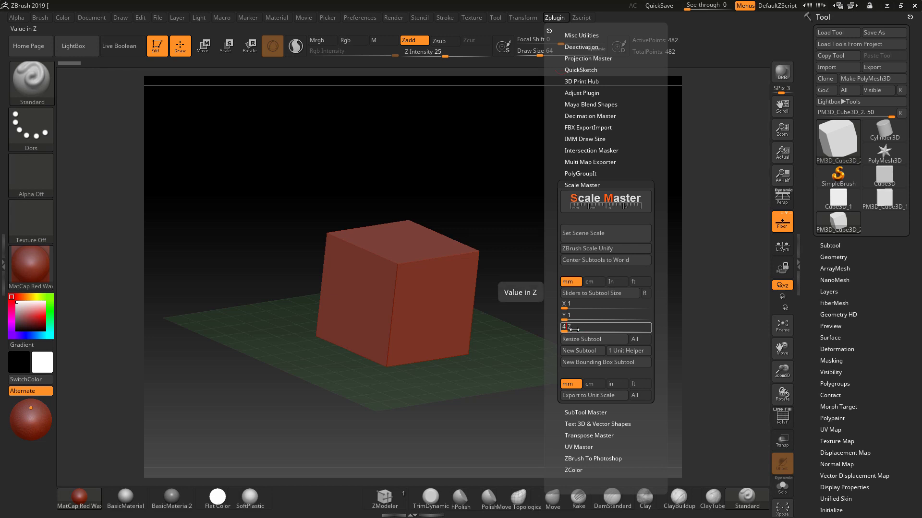
{"action": "key", "text": "Return"}
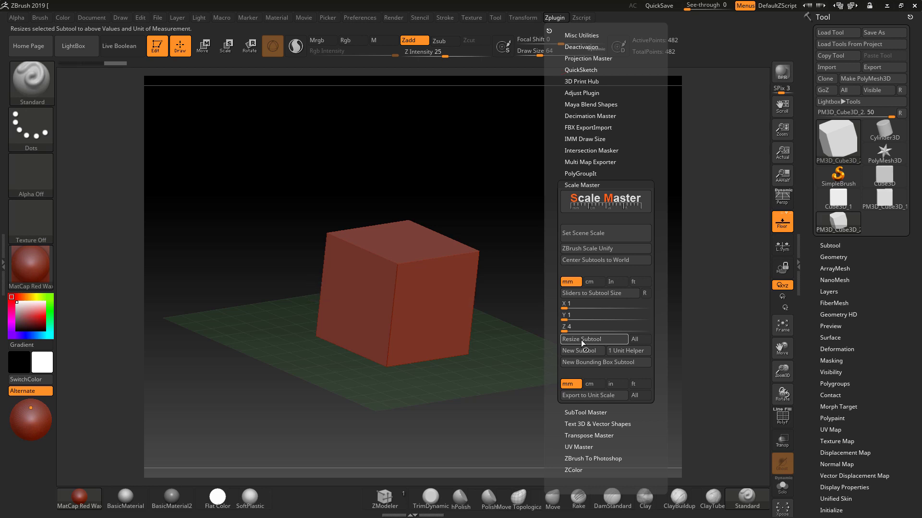
Resize the subtool and read its actual size back into the fields.
{"action": "left_click", "coordinate": [581, 339]}
{"action": "left_click", "coordinate": [589, 294]}
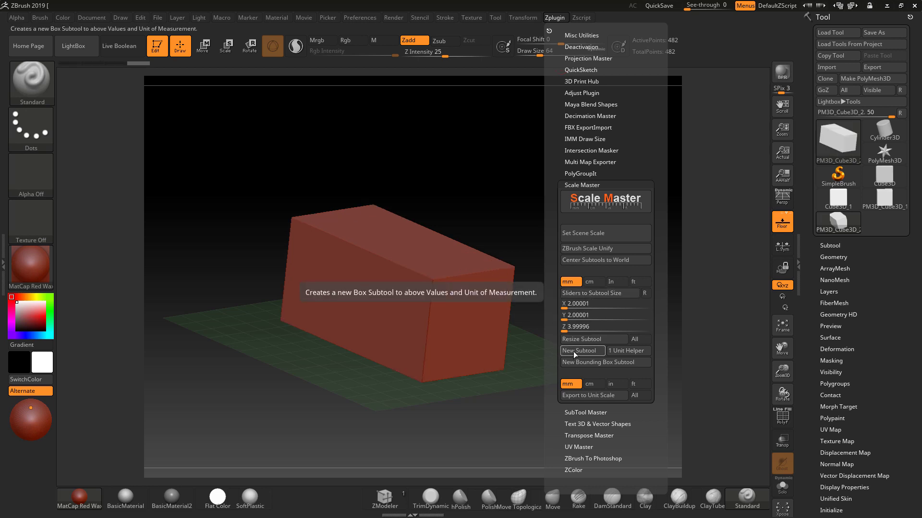
{"action": "left_click", "coordinate": [578, 306]}
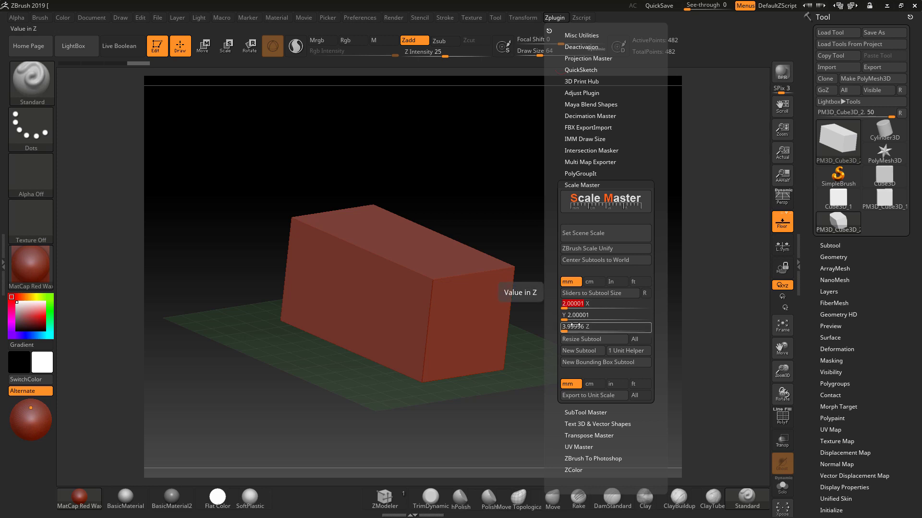
{"action": "left_click", "coordinate": [577, 340]}
Re-enter target sizes X 1, Y 1, Z 4.
{"action": "left_click", "coordinate": [576, 304]}
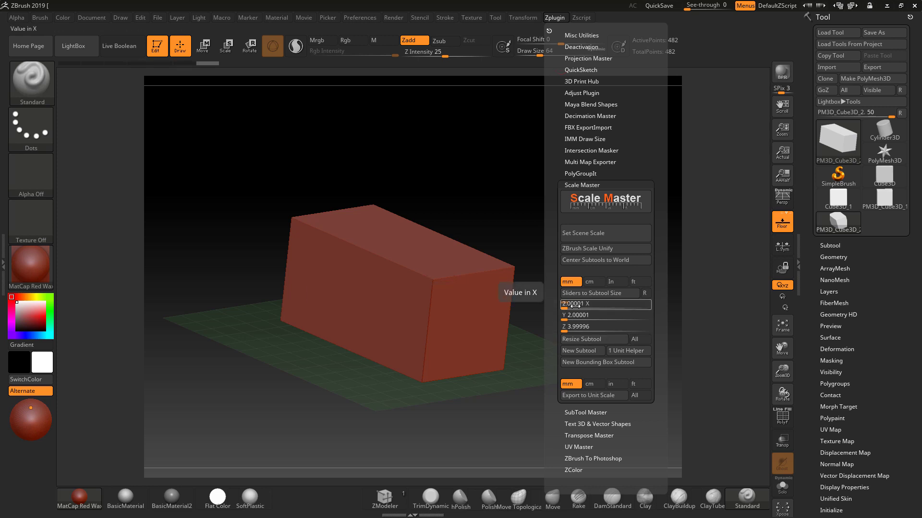
{"action": "type", "text": "1"}
{"action": "left_click", "coordinate": [573, 315]}
{"action": "type", "text": "1"}
{"action": "left_click", "coordinate": [573, 326]}
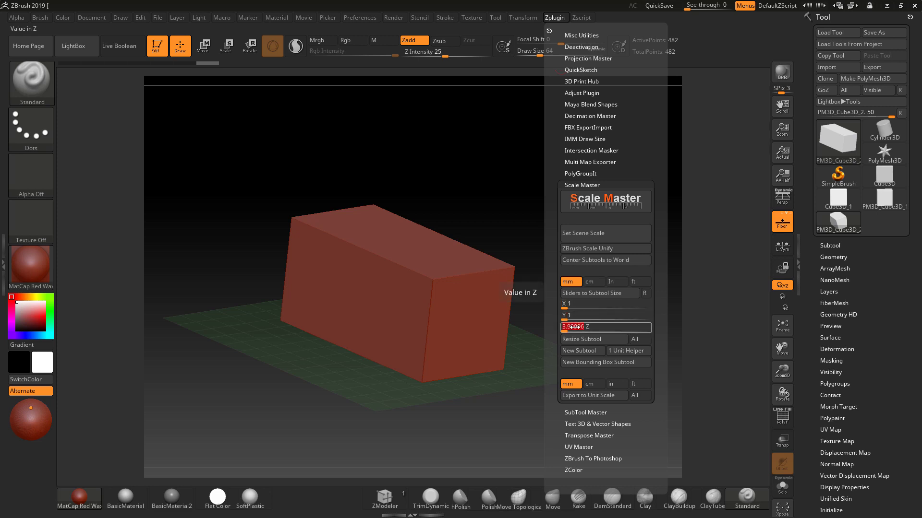
{"action": "type", "text": "4"}
{"action": "key", "text": "Return"}
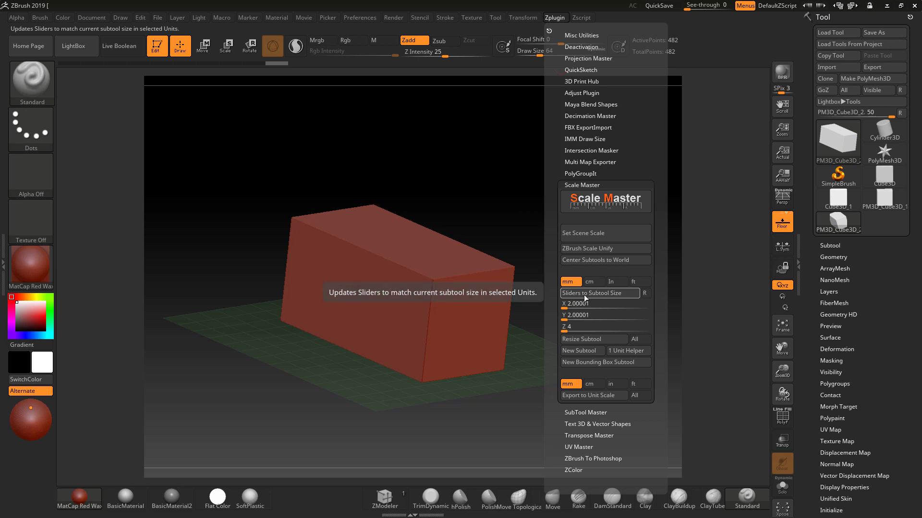
Read the box's current size back, showing about 2 × 2 × 4.
{"action": "left_click", "coordinate": [584, 297]}
{"action": "left_click", "coordinate": [572, 323]}
{"action": "key", "text": "Return"}
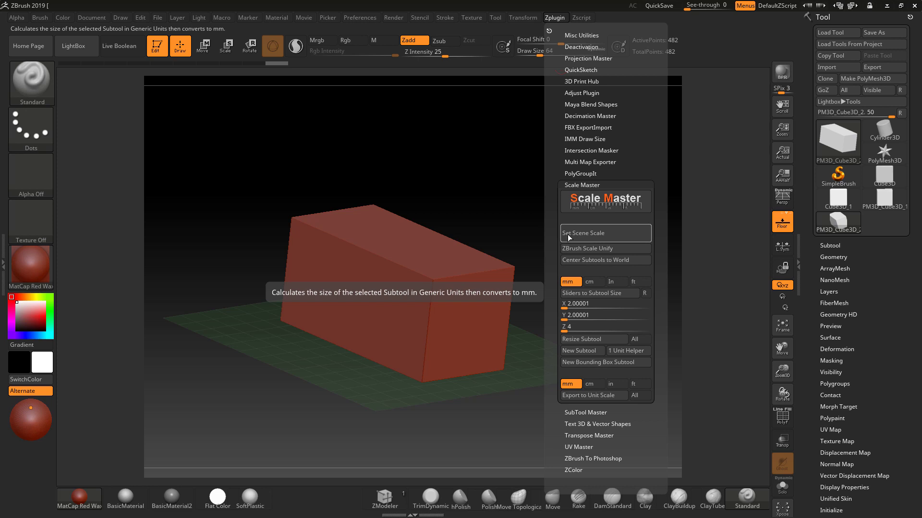
Revert the undo history to the plain cube and read its size in Scale Master.
{"action": "left_click", "coordinate": [65, 63]}
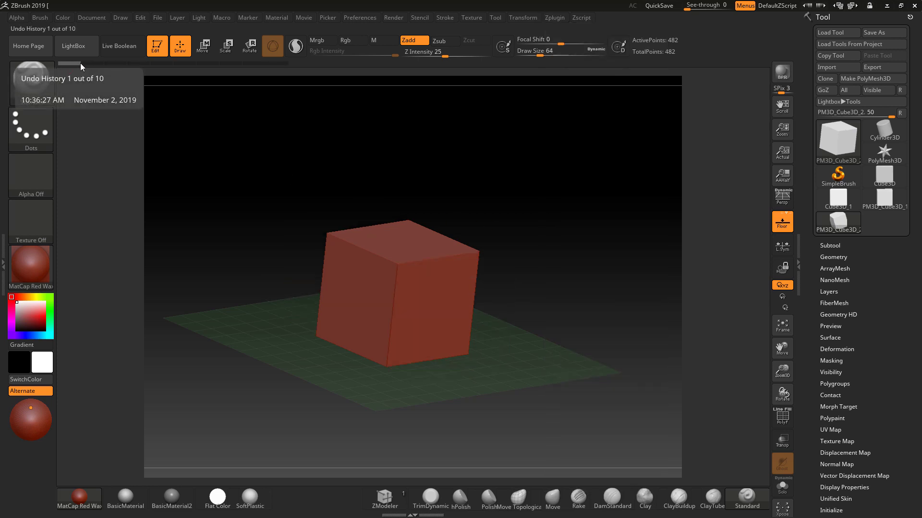
{"action": "left_click_drag", "start_coordinate": [80, 63], "coordinate": [113, 61]}
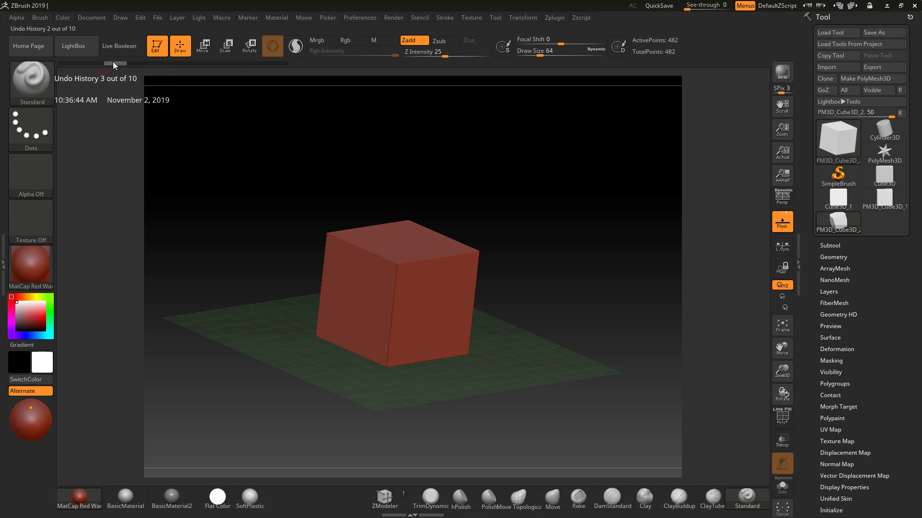
{"action": "left_click", "coordinate": [555, 17]}
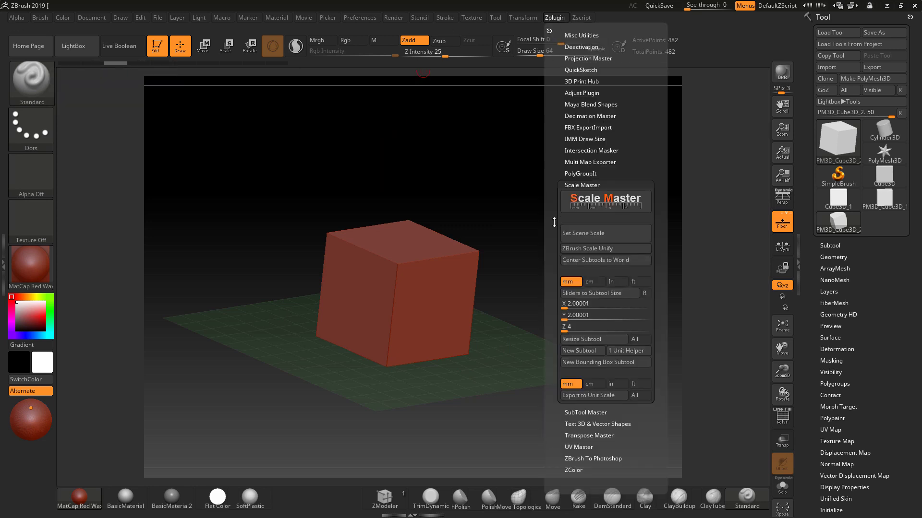
{"action": "left_click", "coordinate": [584, 293]}
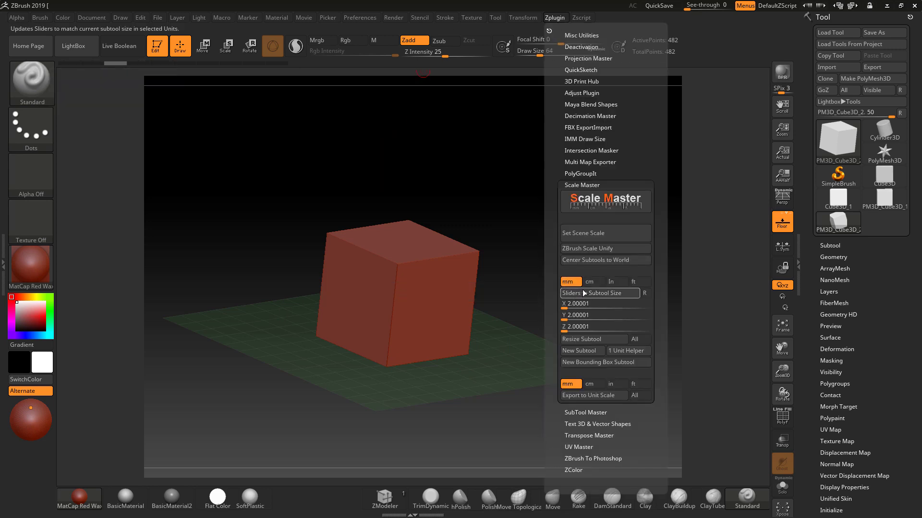
{"action": "left_click", "coordinate": [580, 302]}
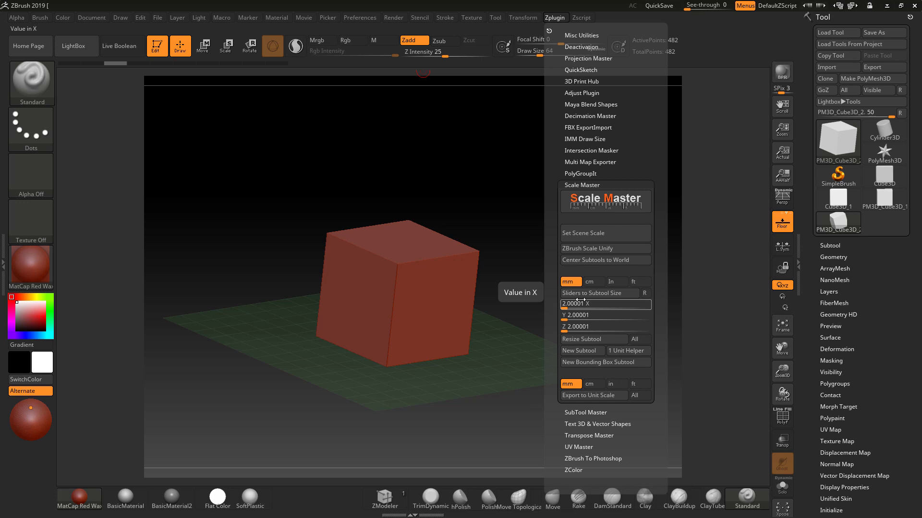
Set the scene scale so the cube measures 2 × 2 × 2 mm.
{"action": "left_click", "coordinate": [583, 235]}
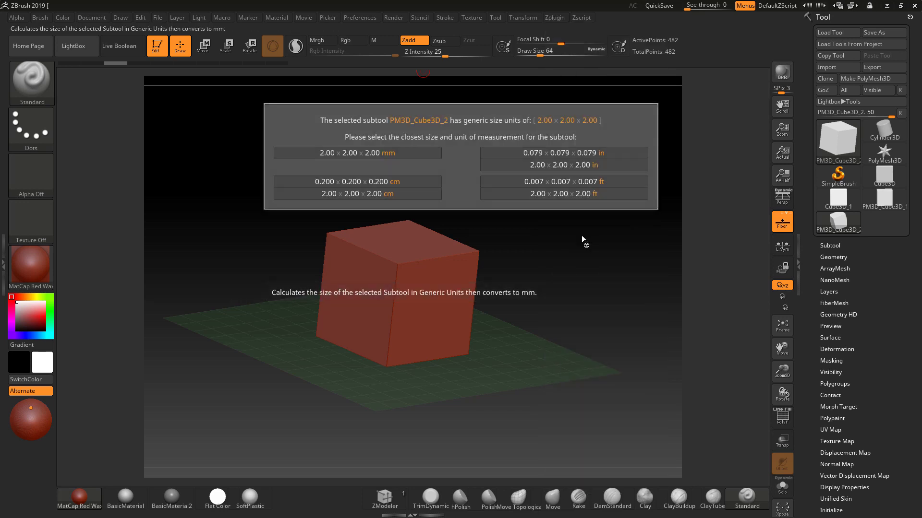
{"action": "left_click", "coordinate": [349, 151]}
{"action": "left_click", "coordinate": [560, 19]}
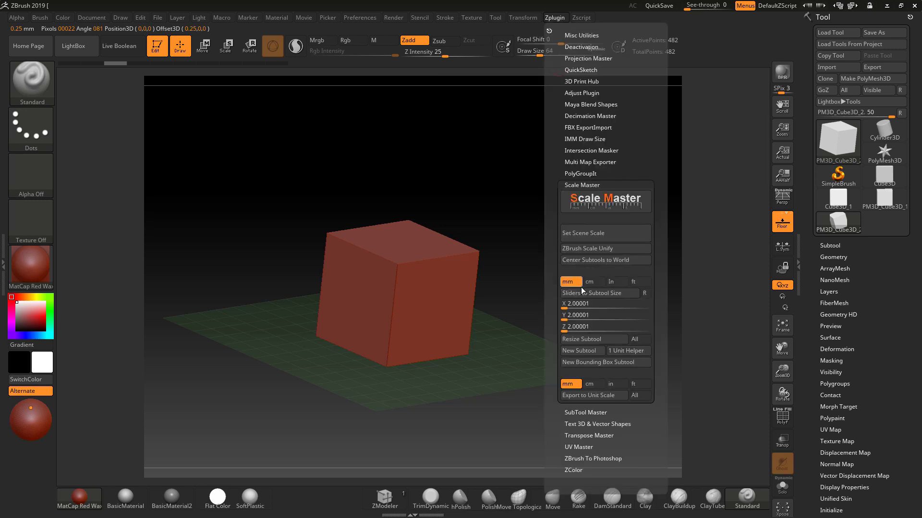
Stretch the cube taller along Y with the scale gizmo and read its new size.
{"action": "left_click", "coordinate": [228, 48]}
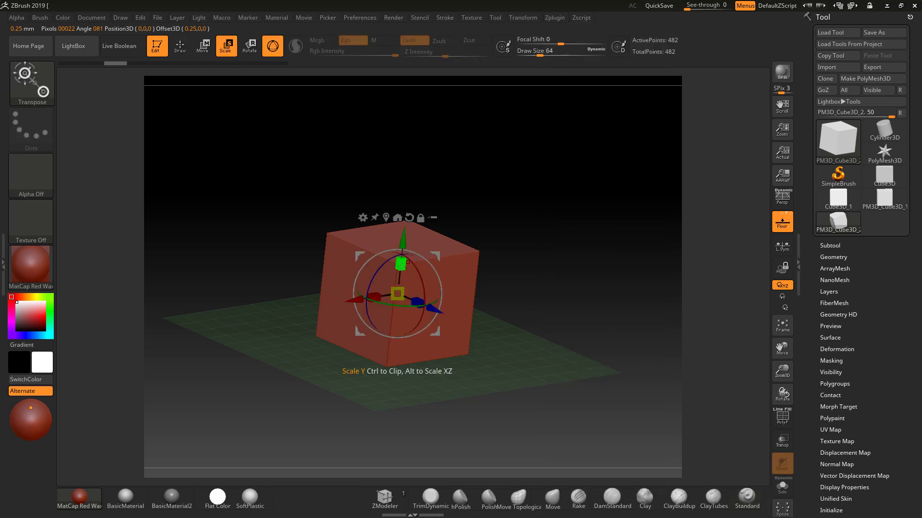
{"action": "left_click_drag", "start_coordinate": [402, 264], "coordinate": [407, 221]}
{"action": "left_click", "coordinate": [549, 19]}
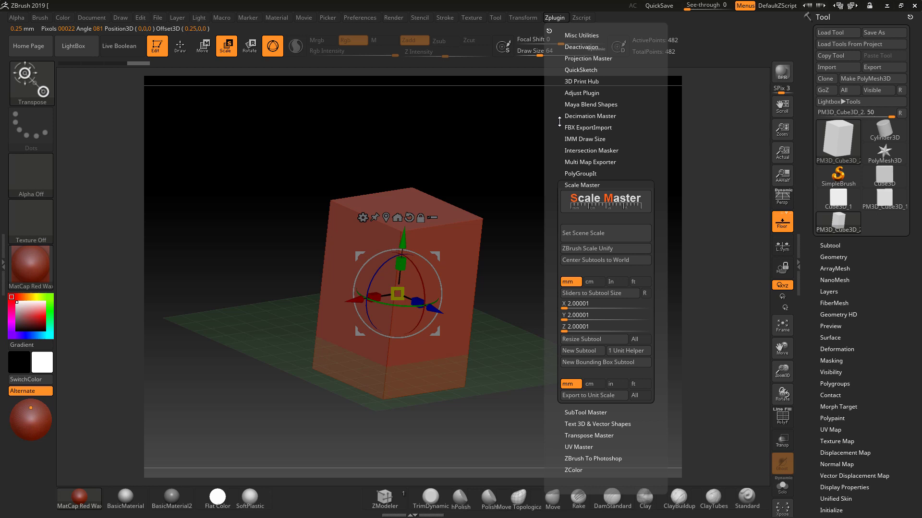
{"action": "left_click", "coordinate": [585, 293]}
{"action": "left_click", "coordinate": [580, 316]}
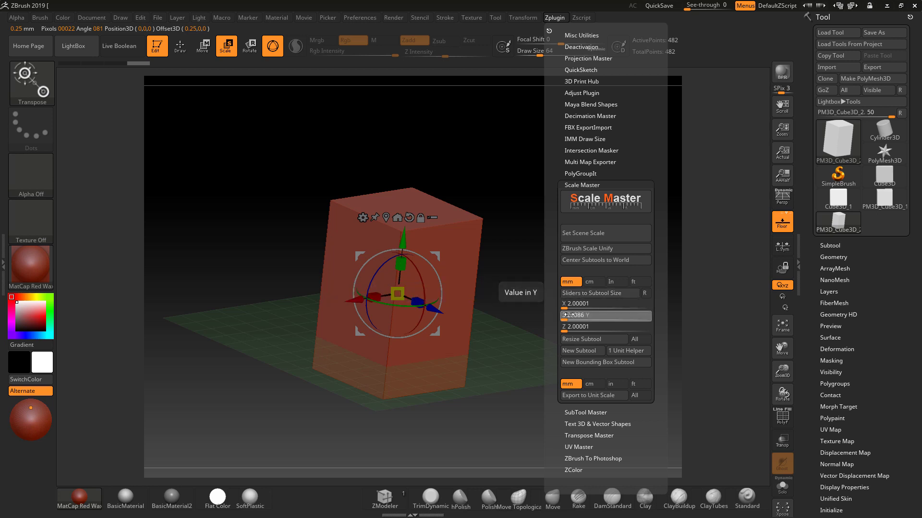
Enter sizes Y 5, X 3, Z 3 and resize the subtool.
{"action": "type", "text": "5"}
{"action": "key", "text": "Return"}
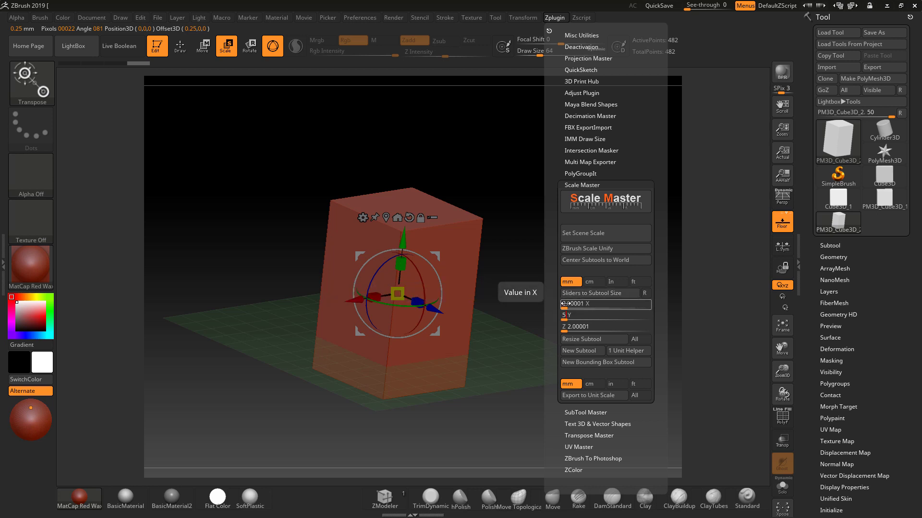
{"action": "left_click", "coordinate": [591, 304]}
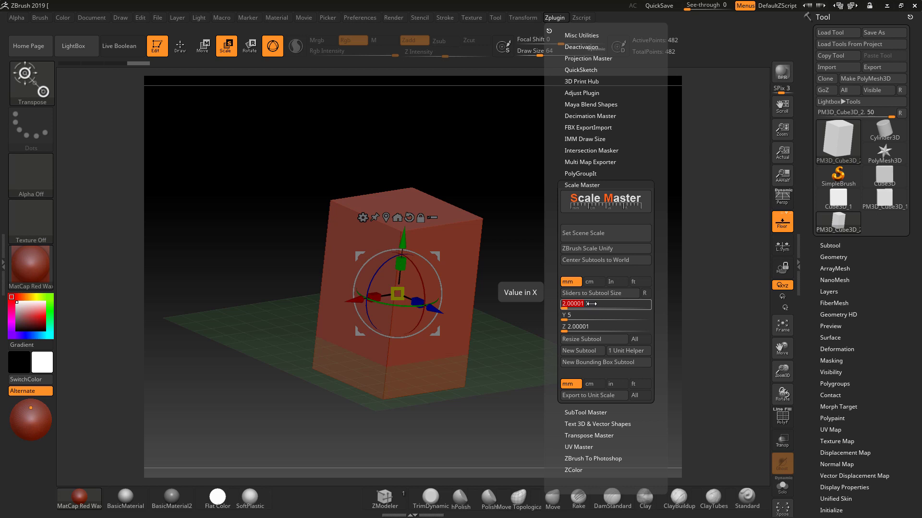
{"action": "type", "text": "3"}
{"action": "key", "text": "Return"}
{"action": "left_click", "coordinate": [581, 327]}
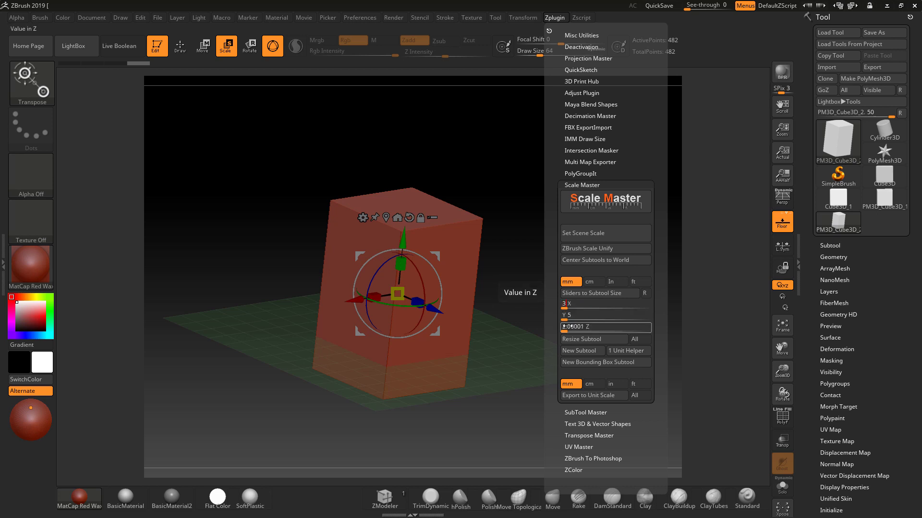
{"action": "type", "text": "3"}
{"action": "key", "text": "Return"}
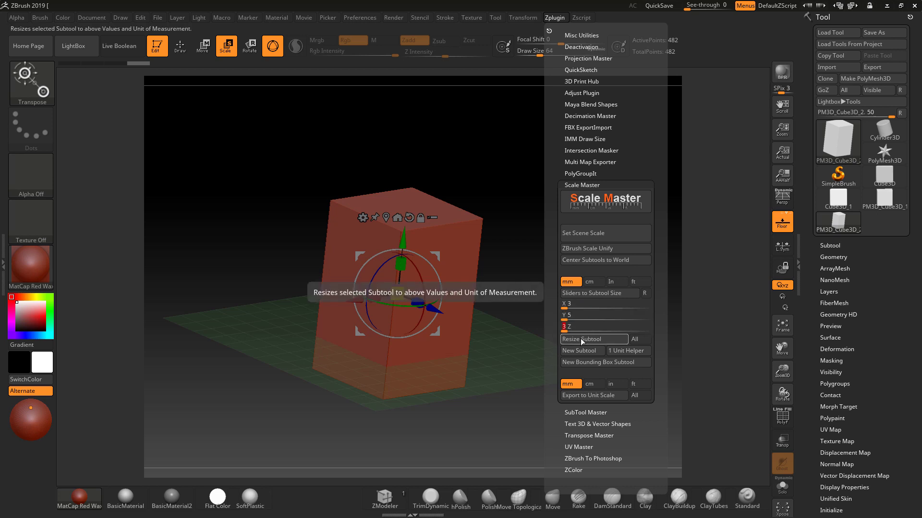
{"action": "left_click", "coordinate": [580, 338]}
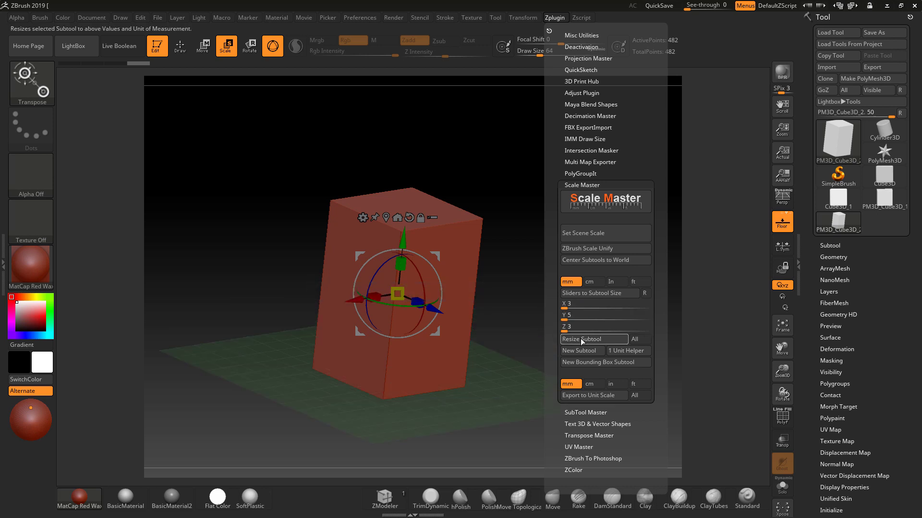
Read back the cube's size and enter new targets X 3, Z 3, Y 4.
{"action": "left_click", "coordinate": [585, 295]}
{"action": "left_click", "coordinate": [572, 303]}
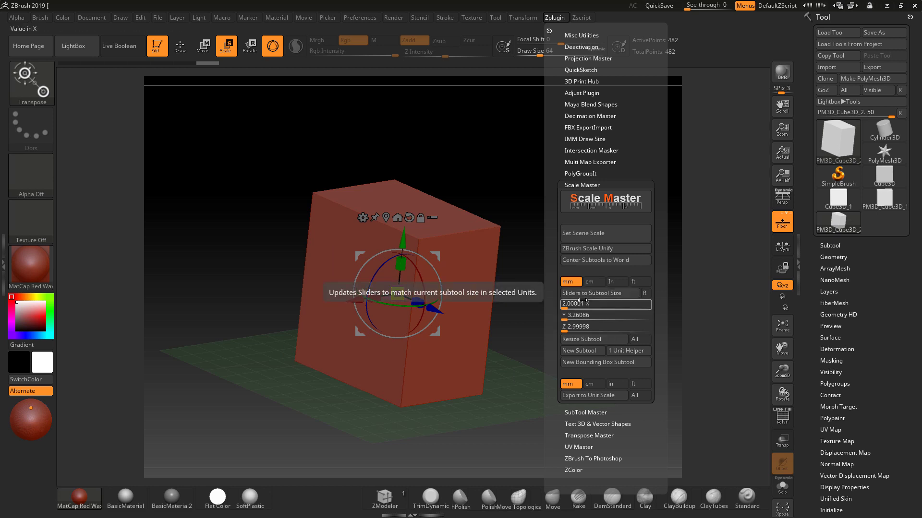
{"action": "double_click", "coordinate": [575, 304]}
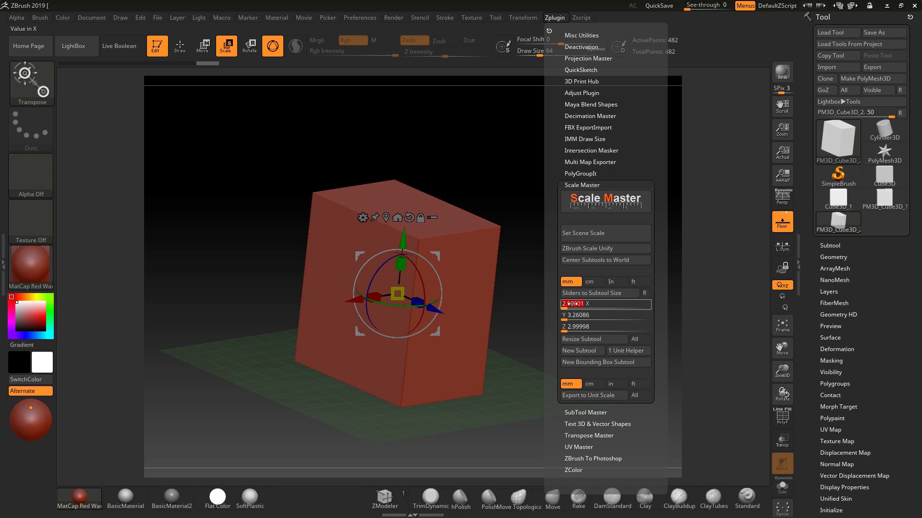
{"action": "type", "text": "3"}
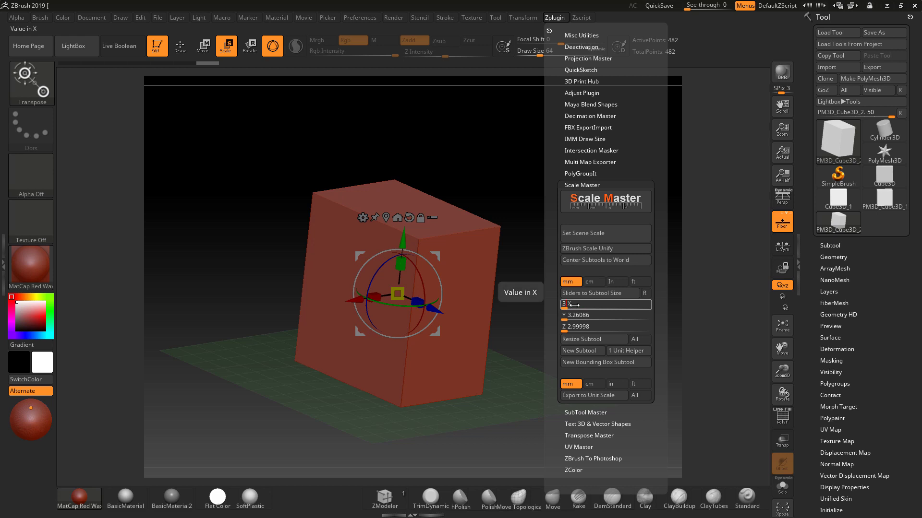
{"action": "left_click", "coordinate": [573, 326]}
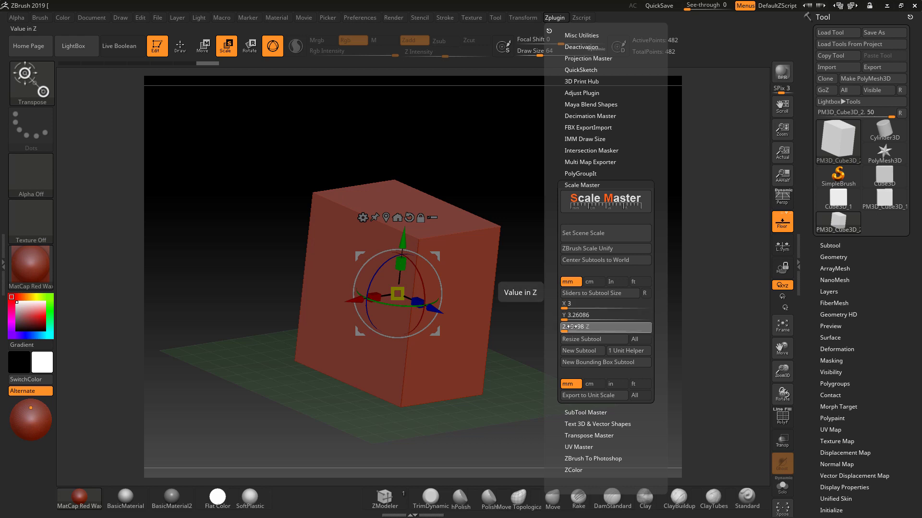
{"action": "double_click", "coordinate": [573, 327]}
{"action": "type", "text": "3"}
{"action": "left_click", "coordinate": [574, 315]}
{"action": "double_click", "coordinate": [573, 315]}
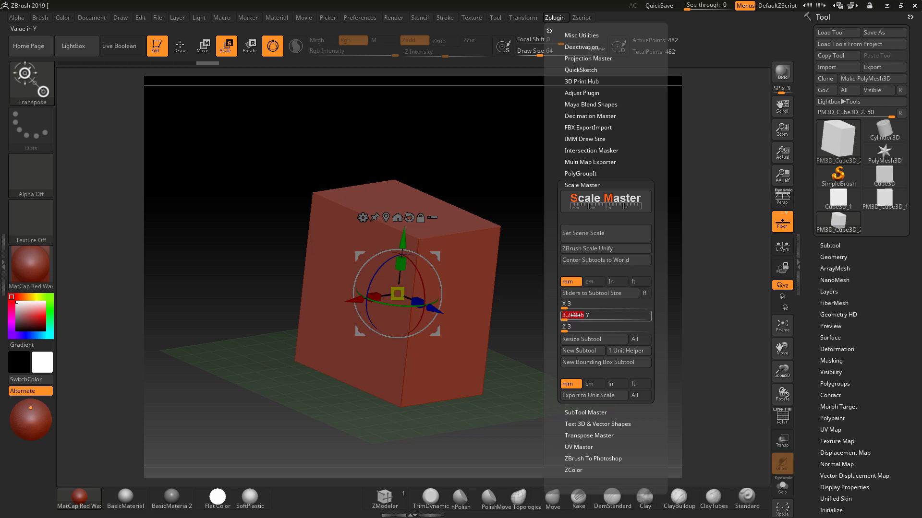
{"action": "type", "text": "4"}
{"action": "key", "text": "Return"}
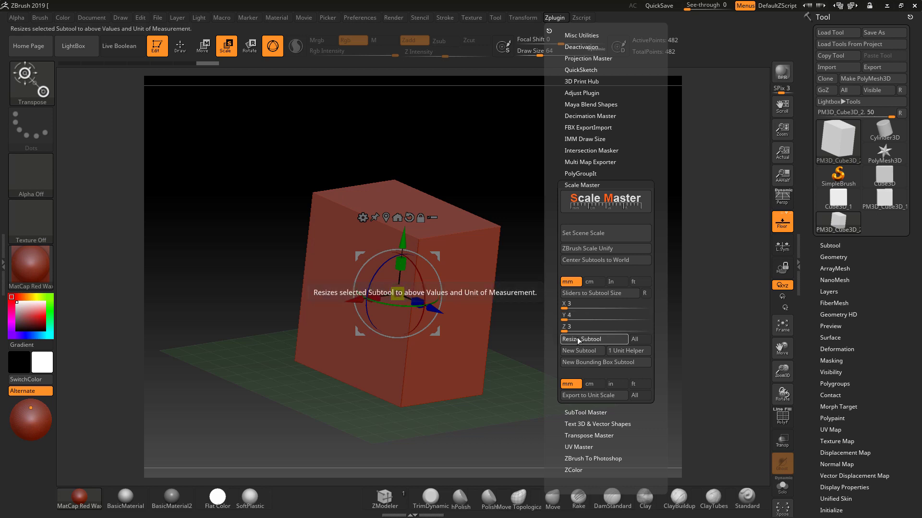
Resize the cube to 3 × 4 × 3 mm and read back its size.
{"action": "left_click", "coordinate": [577, 338]}
{"action": "left_click", "coordinate": [582, 293]}
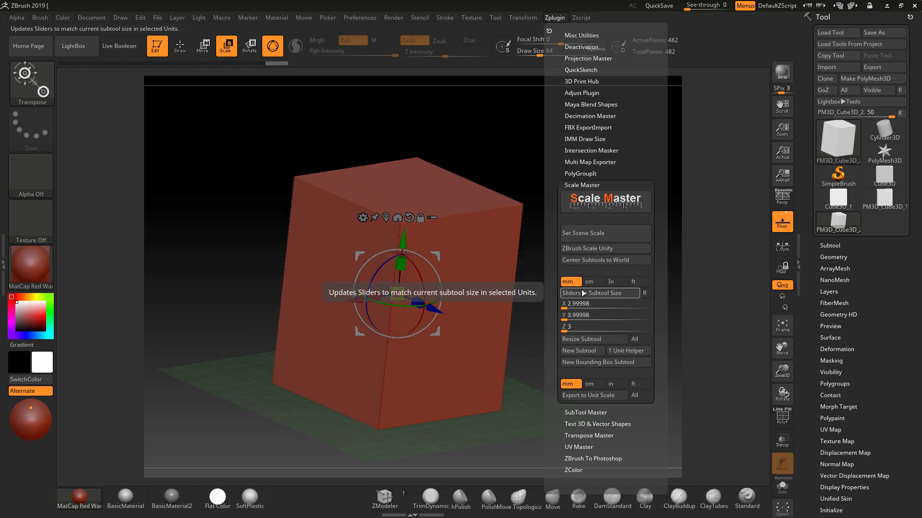
{"action": "left_click", "coordinate": [572, 303]}
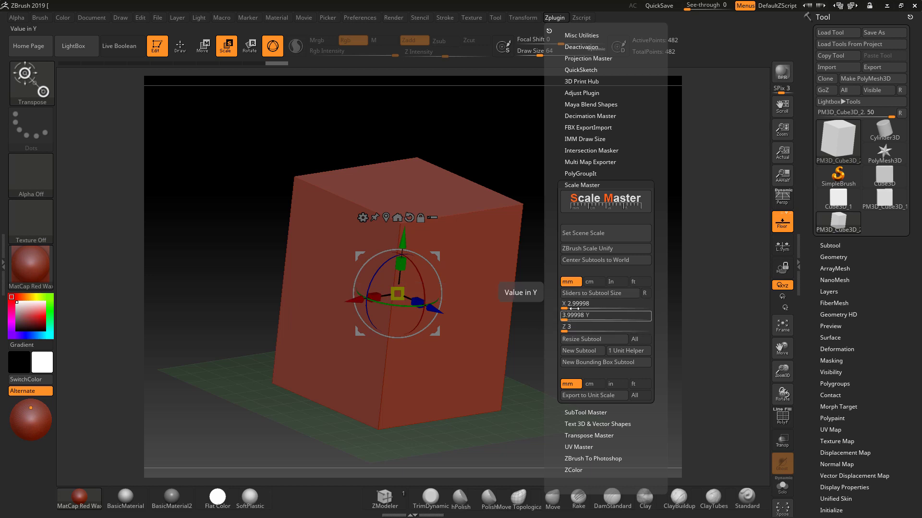
Set the Y size to 7 and resize the box.
{"action": "left_click", "coordinate": [571, 315]}
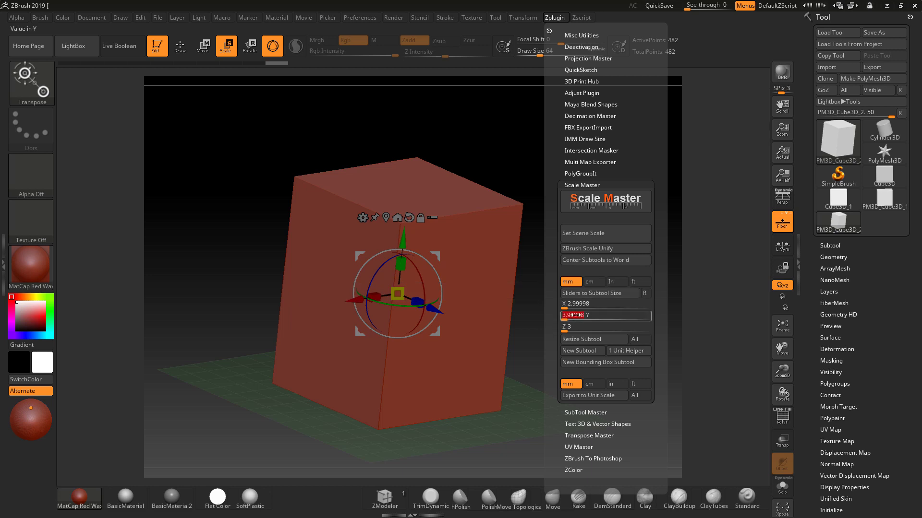
{"action": "type", "text": "7"}
{"action": "key", "text": "Return"}
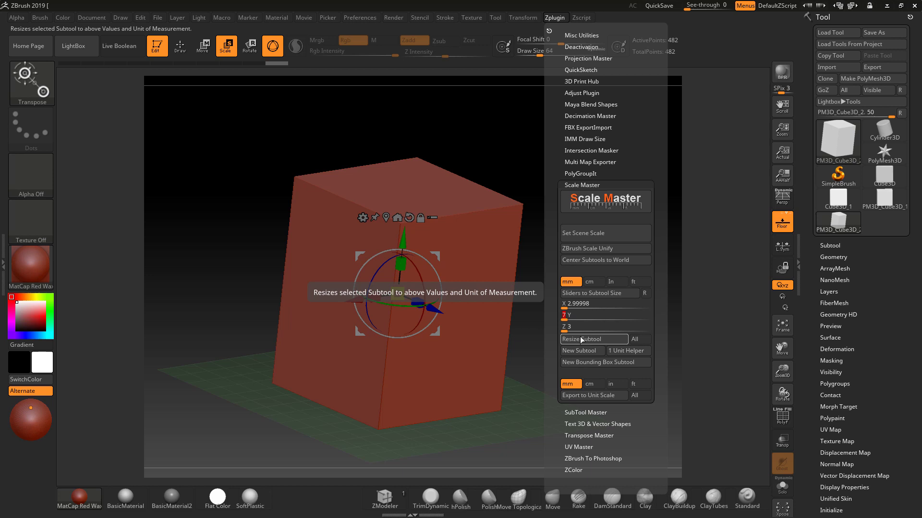
{"action": "left_click", "coordinate": [577, 341]}
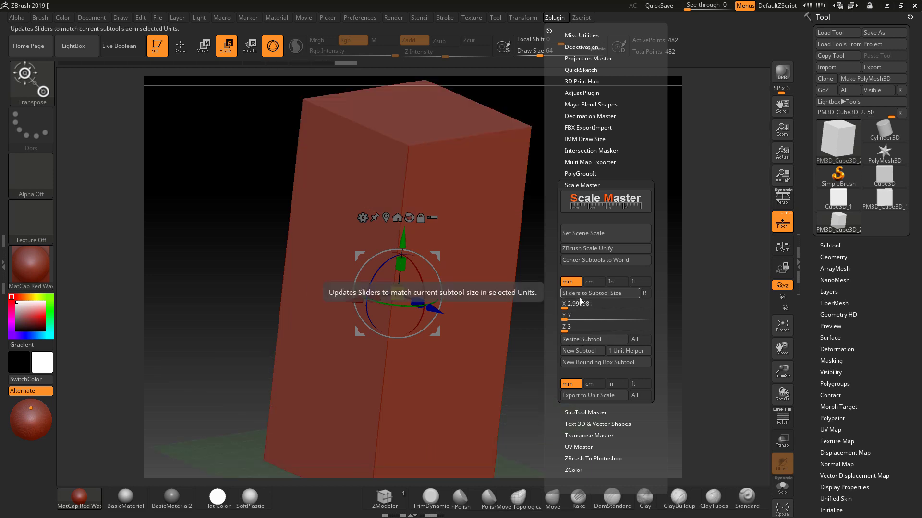
Read back the box's size and re-enter Y as 7.
{"action": "left_click", "coordinate": [566, 304]}
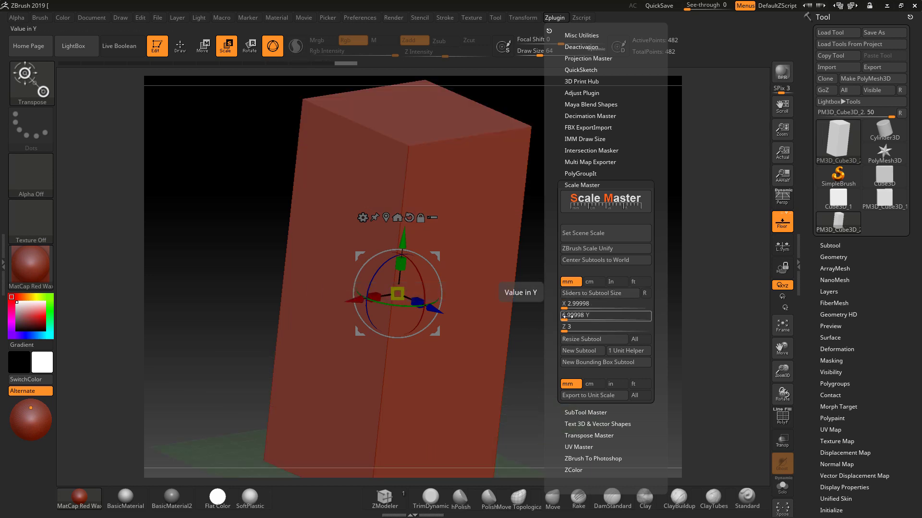
{"action": "type", "text": "7"}
{"action": "key", "text": "Return"}
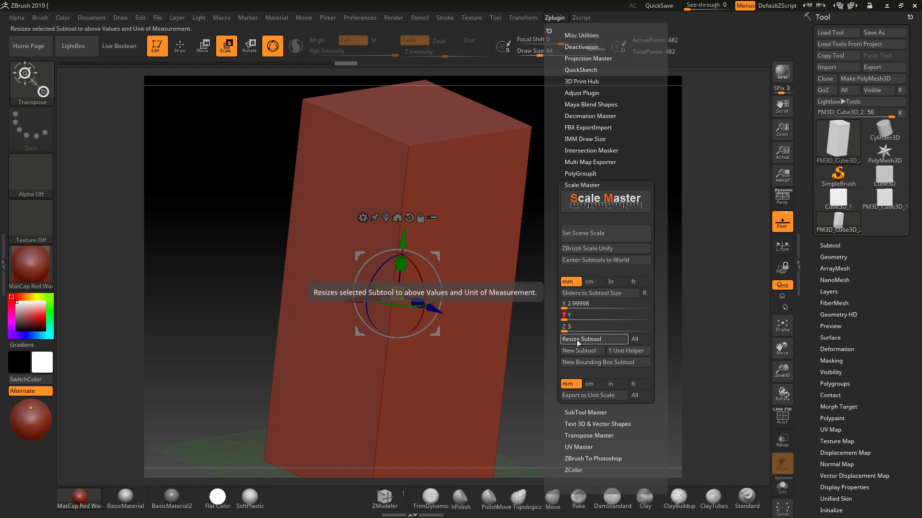
{"action": "left_click", "coordinate": [568, 304]}
Confirm X as 3, then measure the box's top edge in front view, reading about 3 mm.
{"action": "type", "text": "3"}
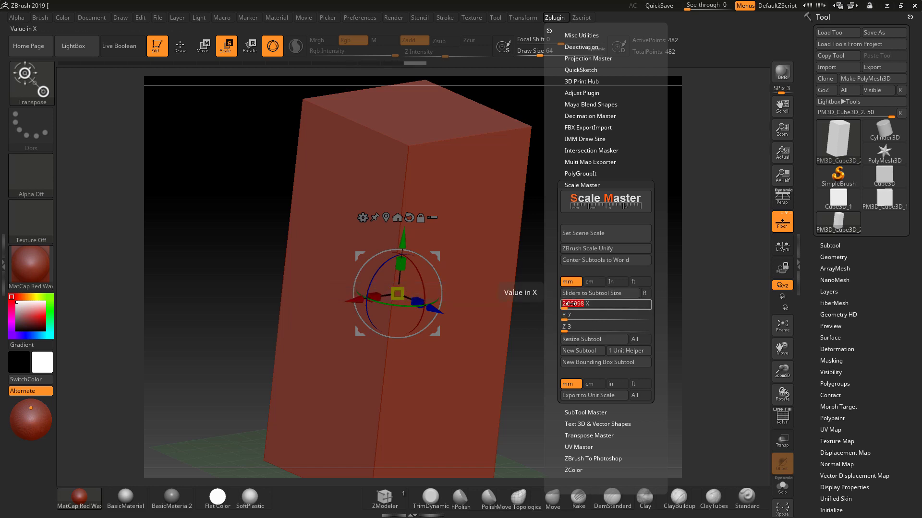
{"action": "key", "text": "Return"}
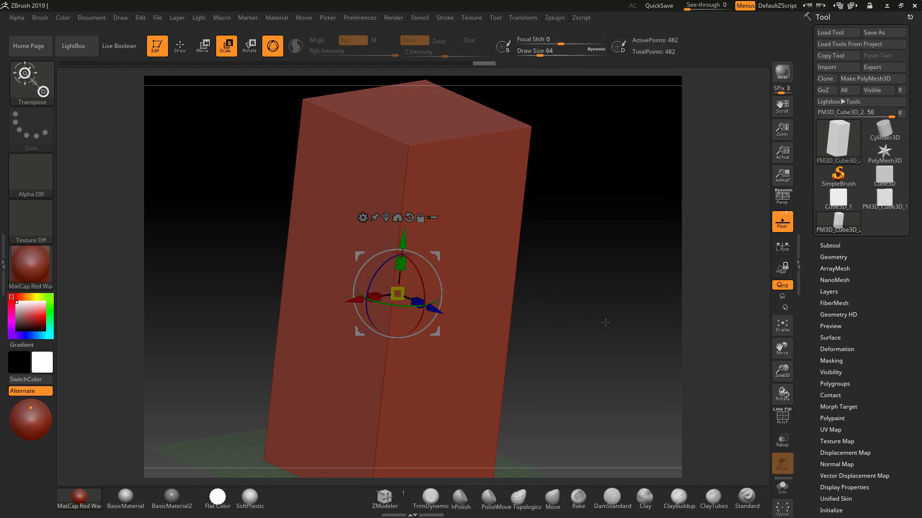
{"action": "left_click_drag", "start_coordinate": [605, 323], "coordinate": [581, 304]}
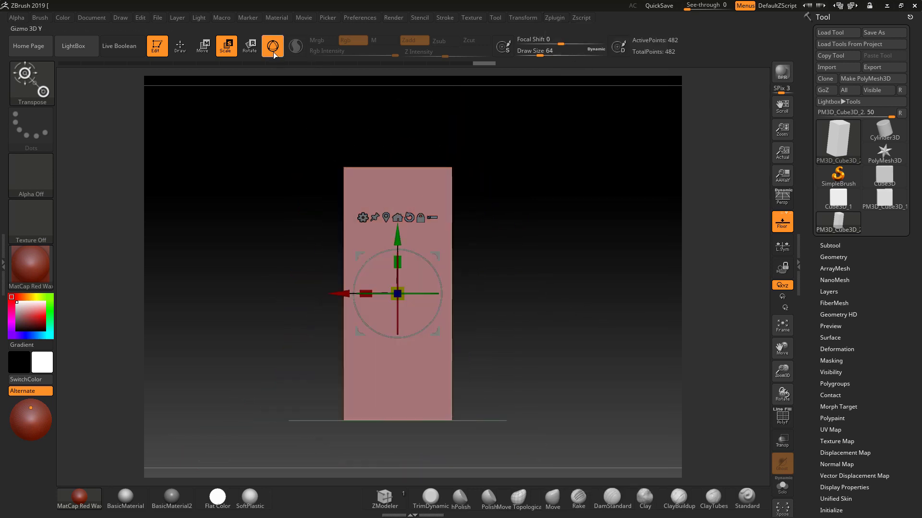
{"action": "left_click", "coordinate": [274, 53]}
{"action": "left_click_drag", "start_coordinate": [347, 171], "coordinate": [452, 167]}
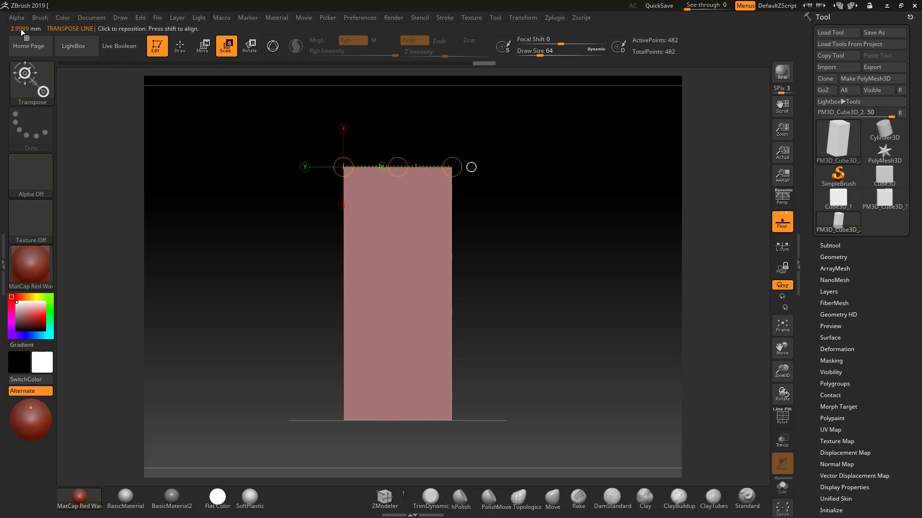
{"action": "mouse_move", "coordinate": [555, 314]}
{"action": "left_mouse_down"}
{"action": "mouse_move", "coordinate": [545, 333]}
{"action": "mouse_move", "coordinate": [496, 251]}
{"action": "mouse_move", "coordinate": [586, 284]}
{"action": "mouse_move", "coordinate": [601, 304]}
{"action": "mouse_move", "coordinate": [592, 284]}
{"action": "mouse_move", "coordinate": [627, 304]}
{"action": "mouse_move", "coordinate": [605, 292]}
{"action": "left_mouse_up"}
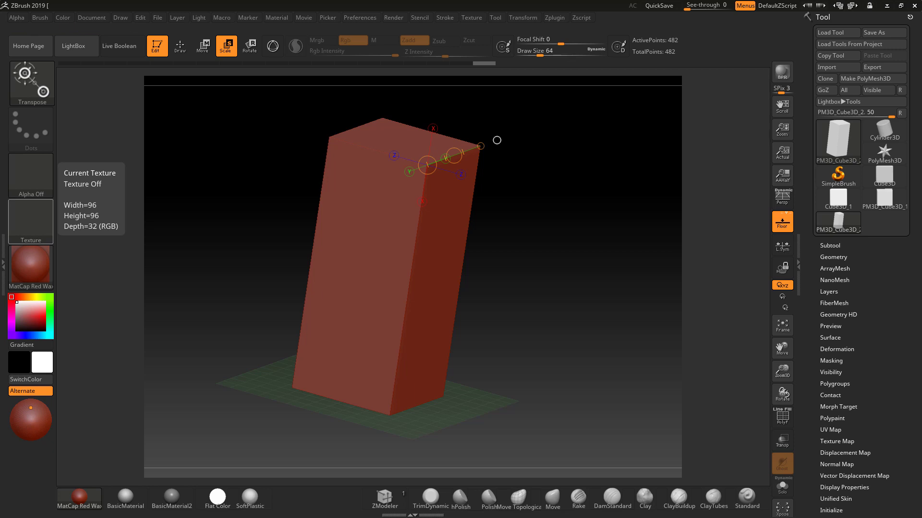
Apply ZBrush Scale Unify in Scale Master.
{"action": "left_click", "coordinate": [554, 19]}
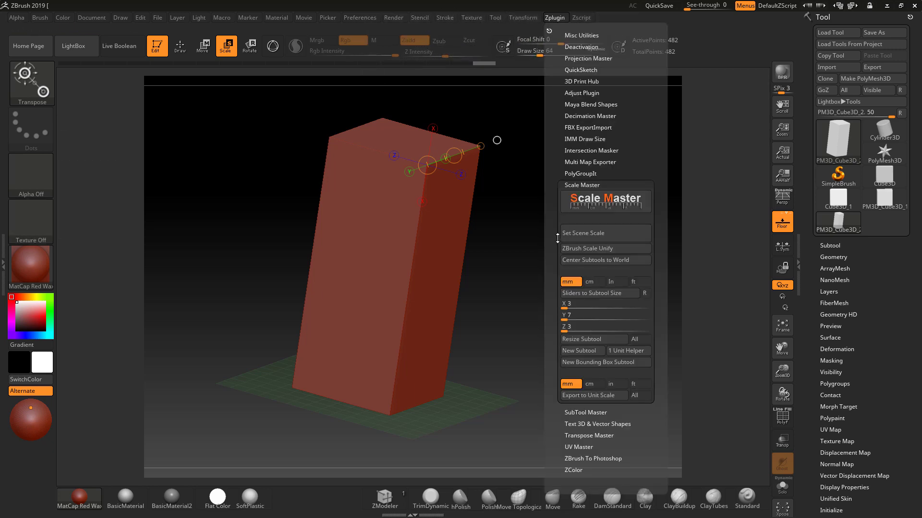
{"action": "mouse_move", "coordinate": [606, 249]}
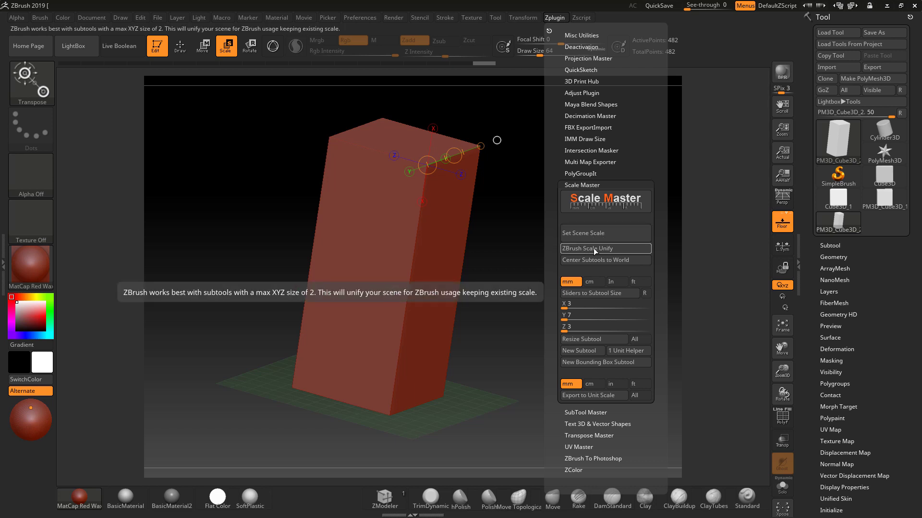
{"action": "left_click", "coordinate": [579, 248]}
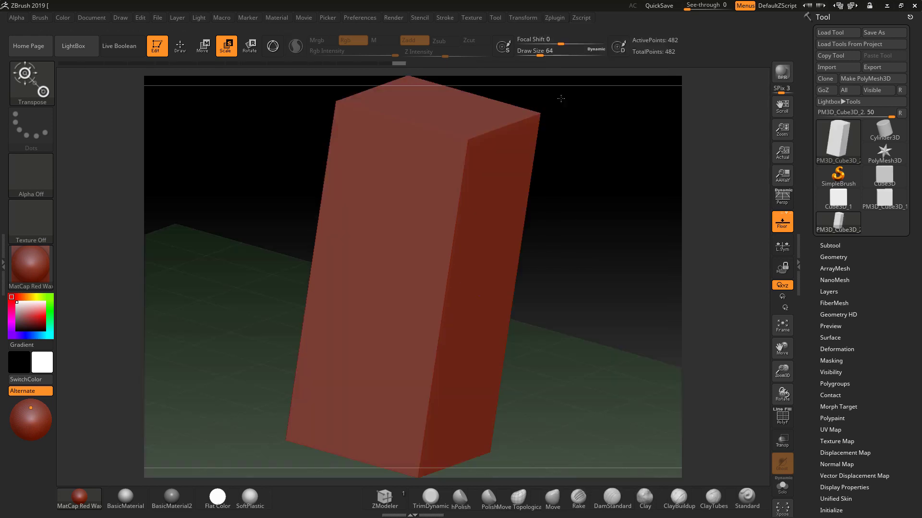
{"action": "left_click", "coordinate": [552, 16]}
Draw a measuring line above the box, reading about 10.5 mm, and reframe the view.
{"action": "left_click_drag", "start_coordinate": [610, 268], "coordinate": [525, 202]}
{"action": "left_click_drag", "start_coordinate": [474, 113], "coordinate": [581, 77]}
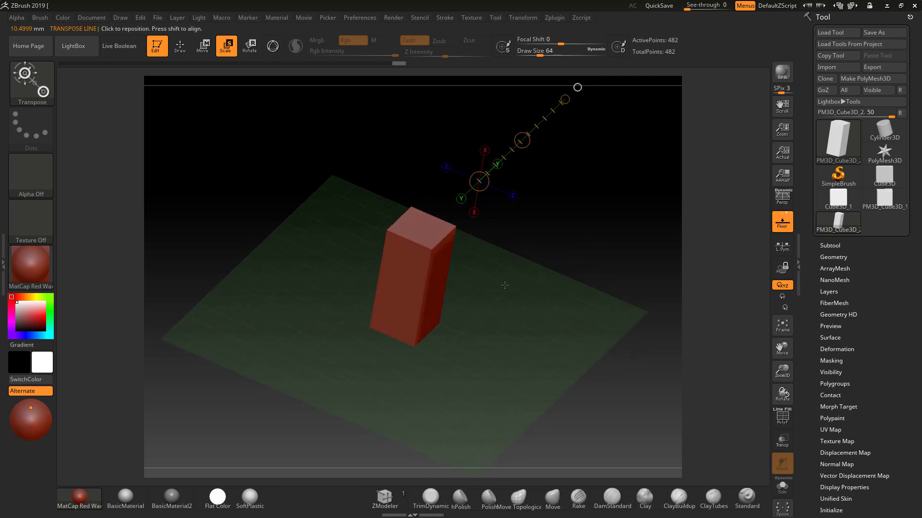
{"action": "mouse_move", "coordinate": [606, 244]}
{"action": "left_mouse_down"}
{"action": "mouse_move", "coordinate": [570, 222]}
{"action": "mouse_move", "coordinate": [662, 281]}
{"action": "mouse_move", "coordinate": [625, 186]}
{"action": "mouse_move", "coordinate": [603, 189]}
{"action": "mouse_move", "coordinate": [615, 213]}
{"action": "left_mouse_up"}
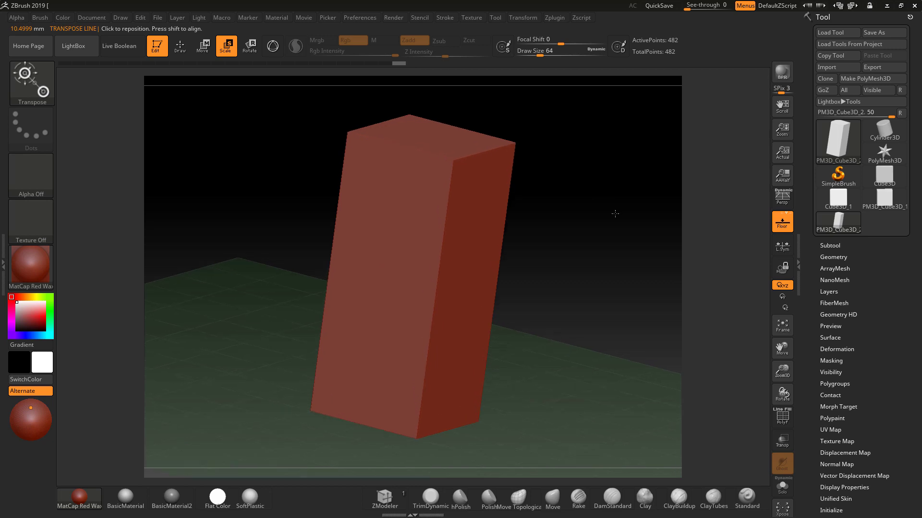
{"action": "left_click", "coordinate": [550, 18]}
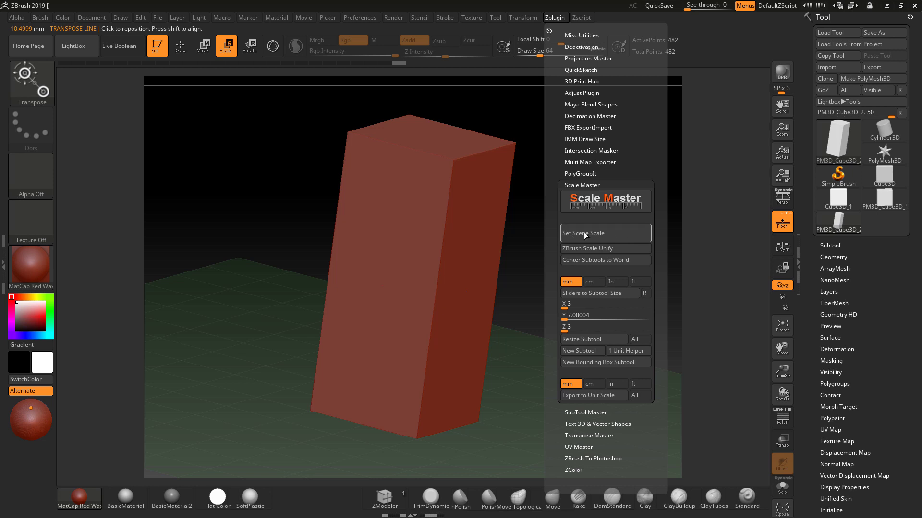